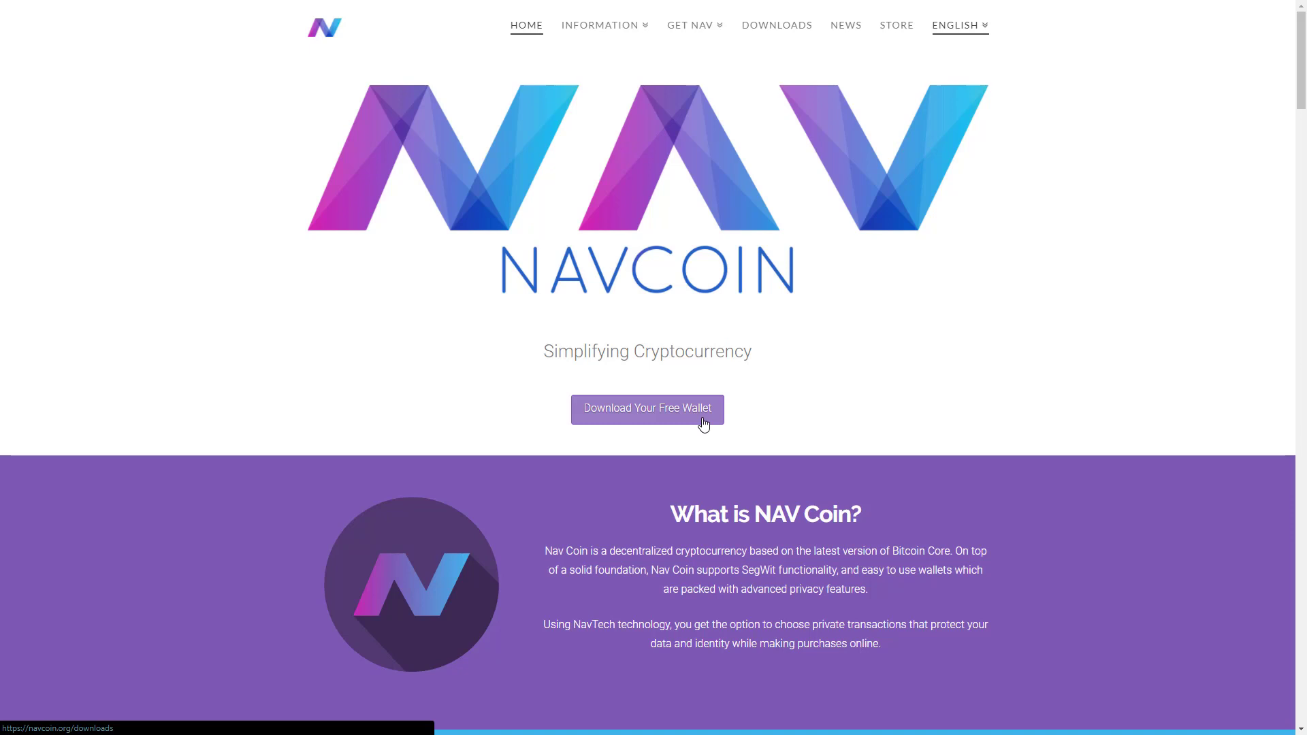
# Step: Download the Windows v4.0.4 NavCoin Core wallet from the NavCoin Downloads page
pyautogui.click(703, 423)
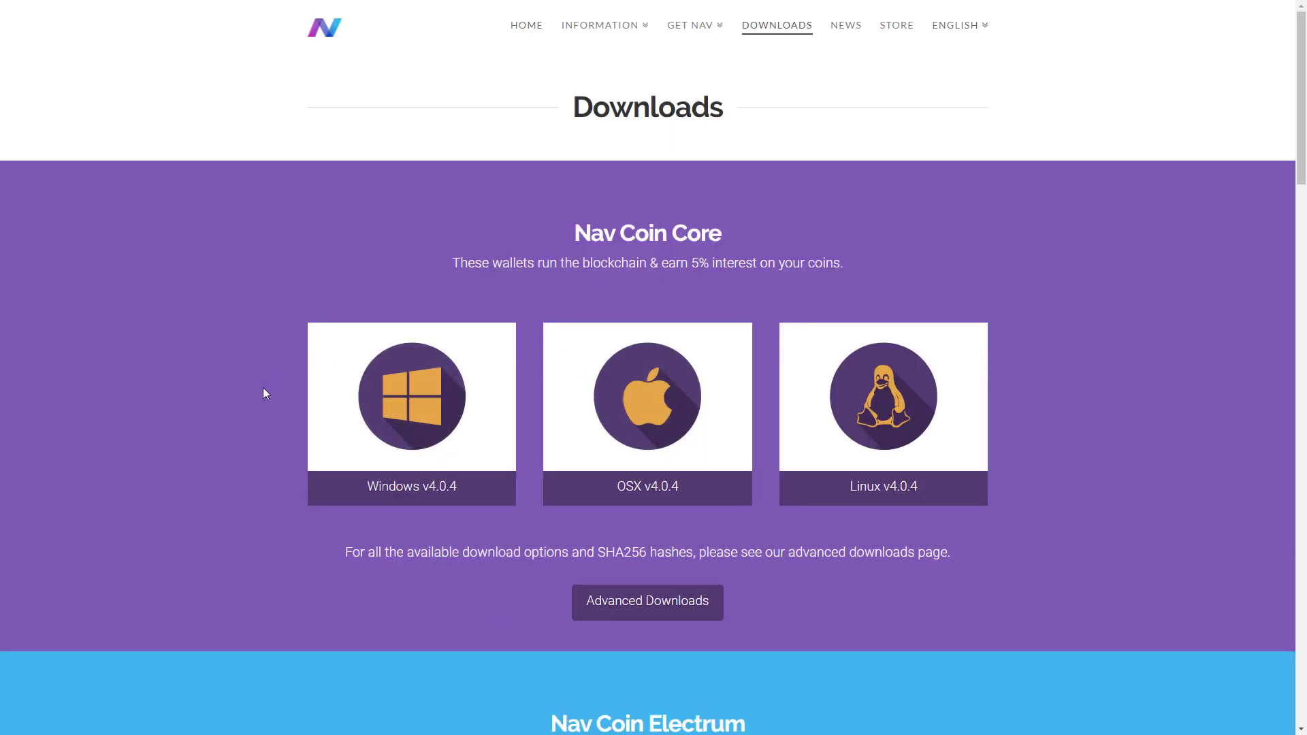
pyautogui.click(379, 392)
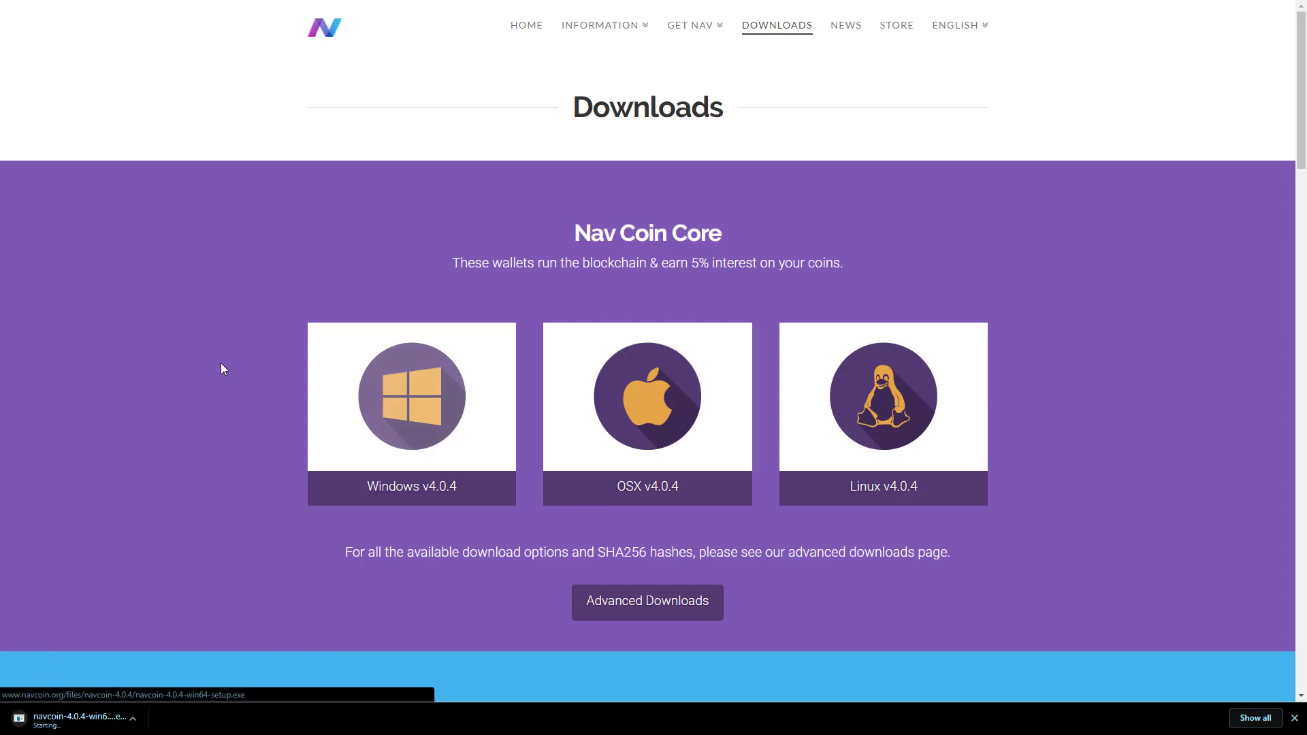
pyautogui.scroll(-2, 236, 364)
pyautogui.scroll(-5, 237, 364)
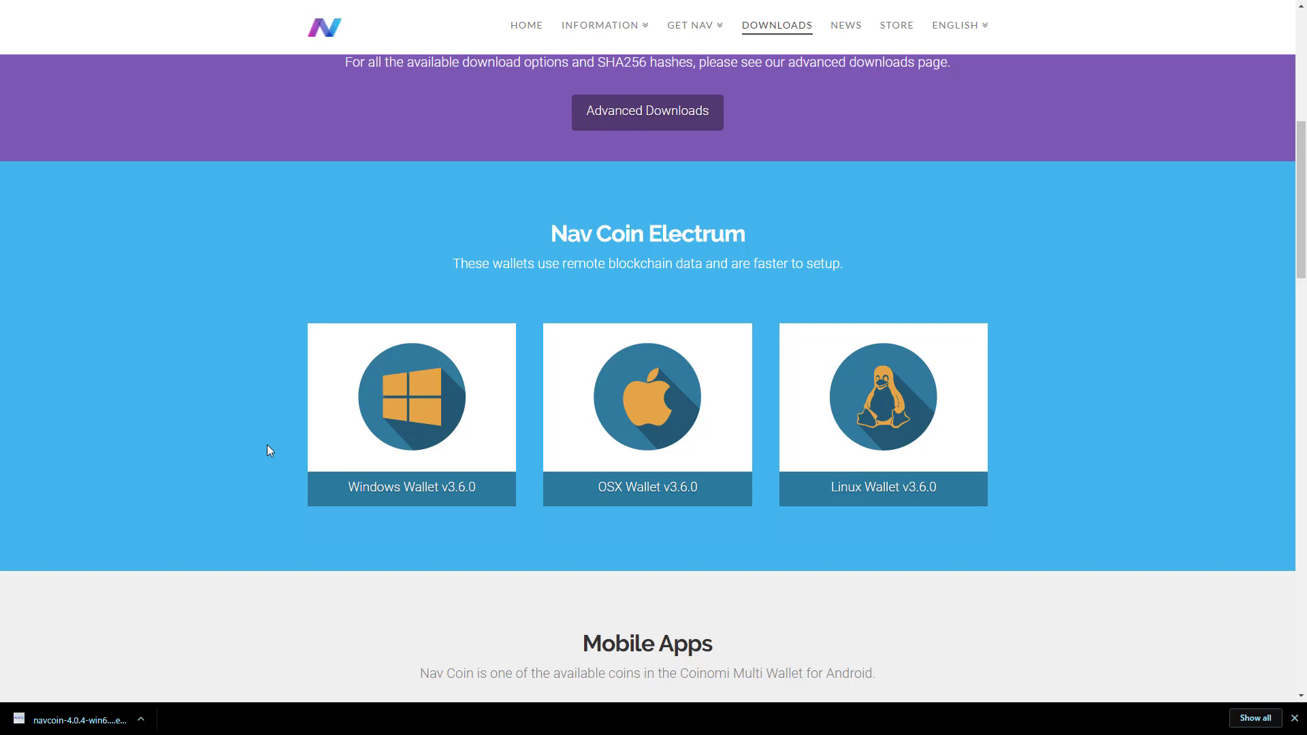
# Step: Scroll through the remaining downloads to the Paper Wallet Generator
pyautogui.scroll(-5, 269, 439)
pyautogui.scroll(-1, 267, 393)
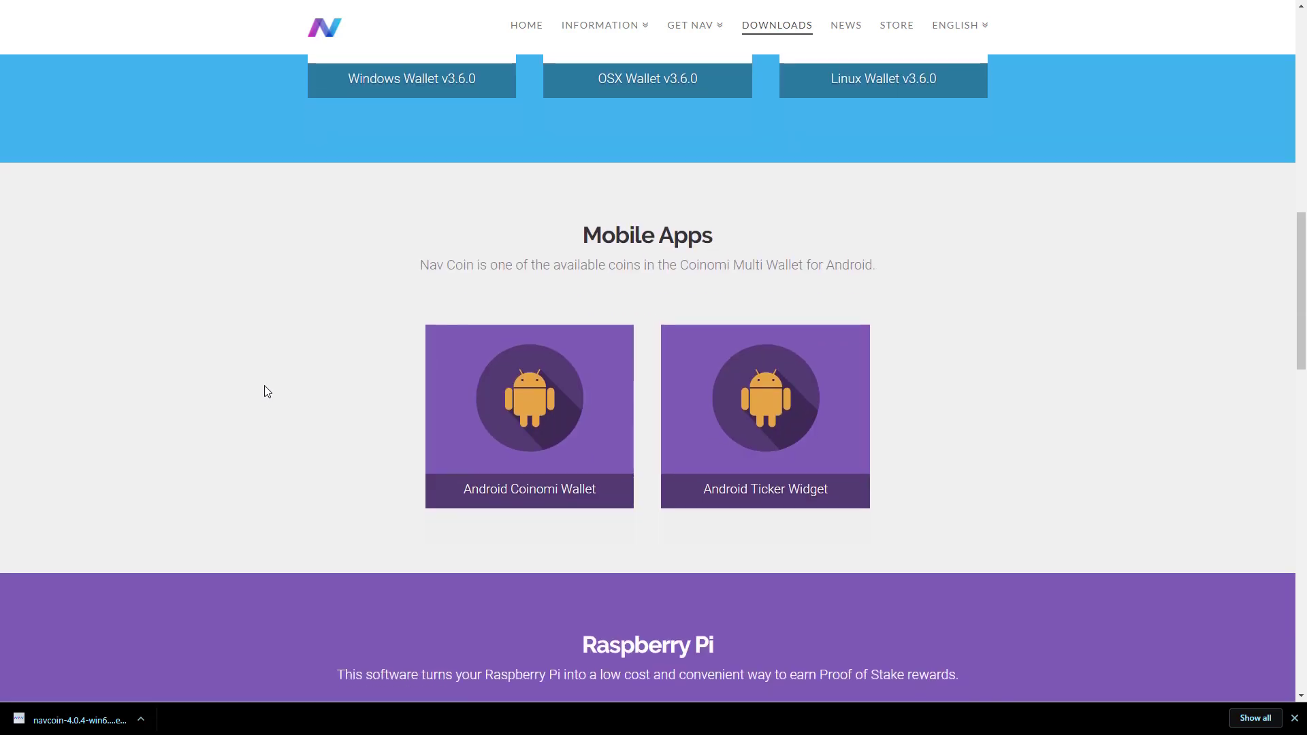
pyautogui.scroll(-7, 268, 393)
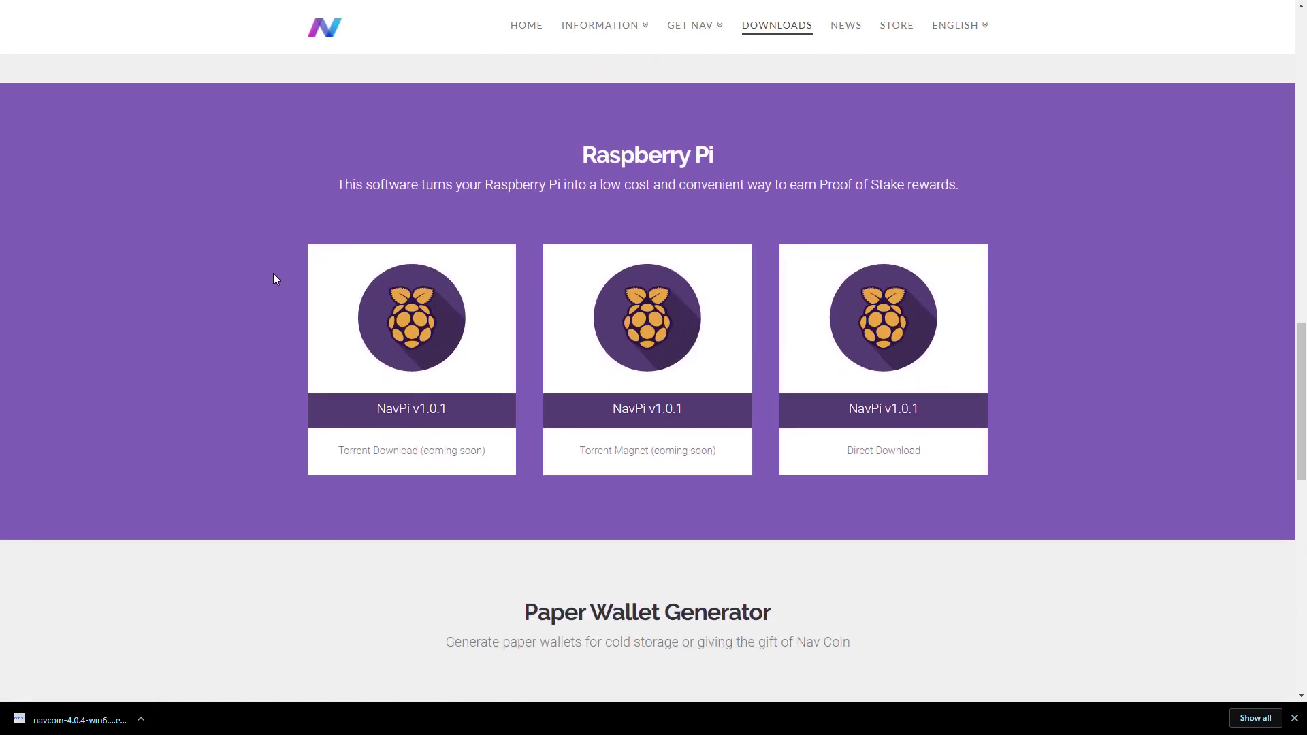
pyautogui.scroll(-7, 269, 300)
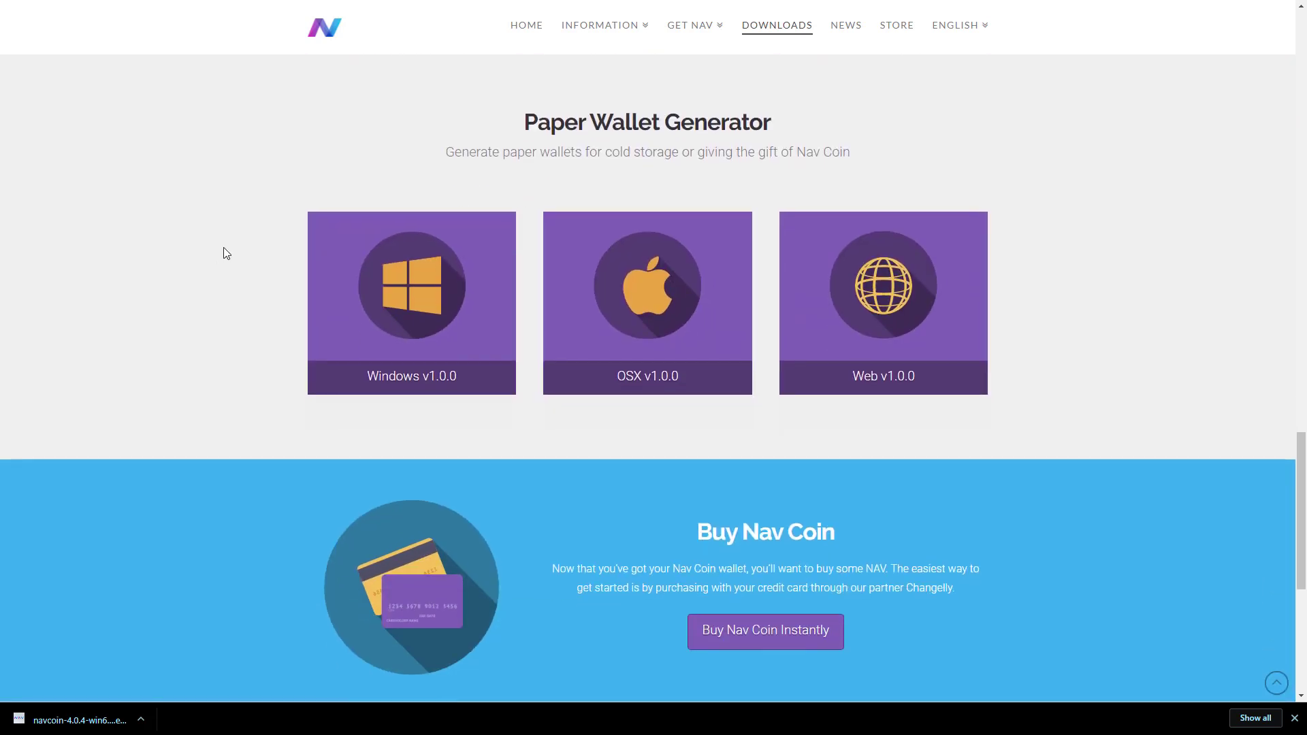
pyautogui.scroll(-3, 226, 253)
pyautogui.scroll(6, 226, 248)
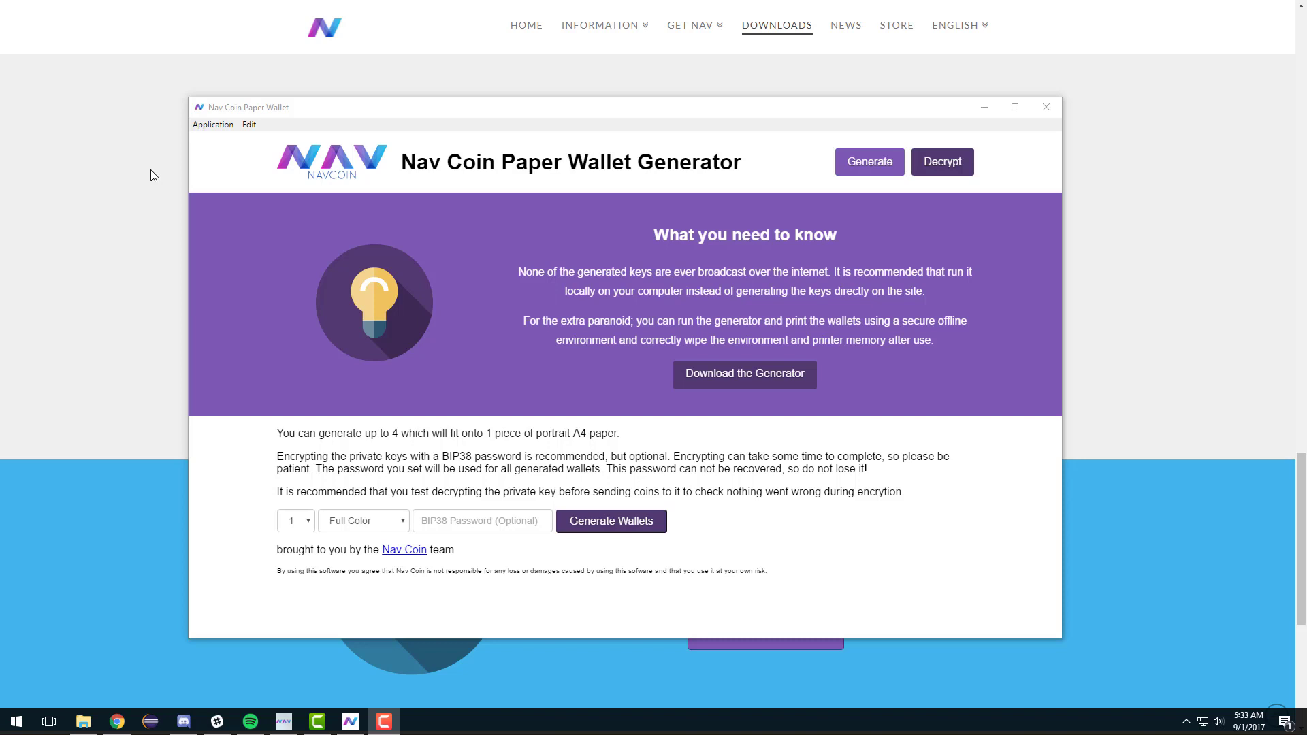
# Step: Enter a BIP38 encryption password and generate one encrypted full-colour paper wallet
pyautogui.click(524, 525)
pyautogui.write('password')
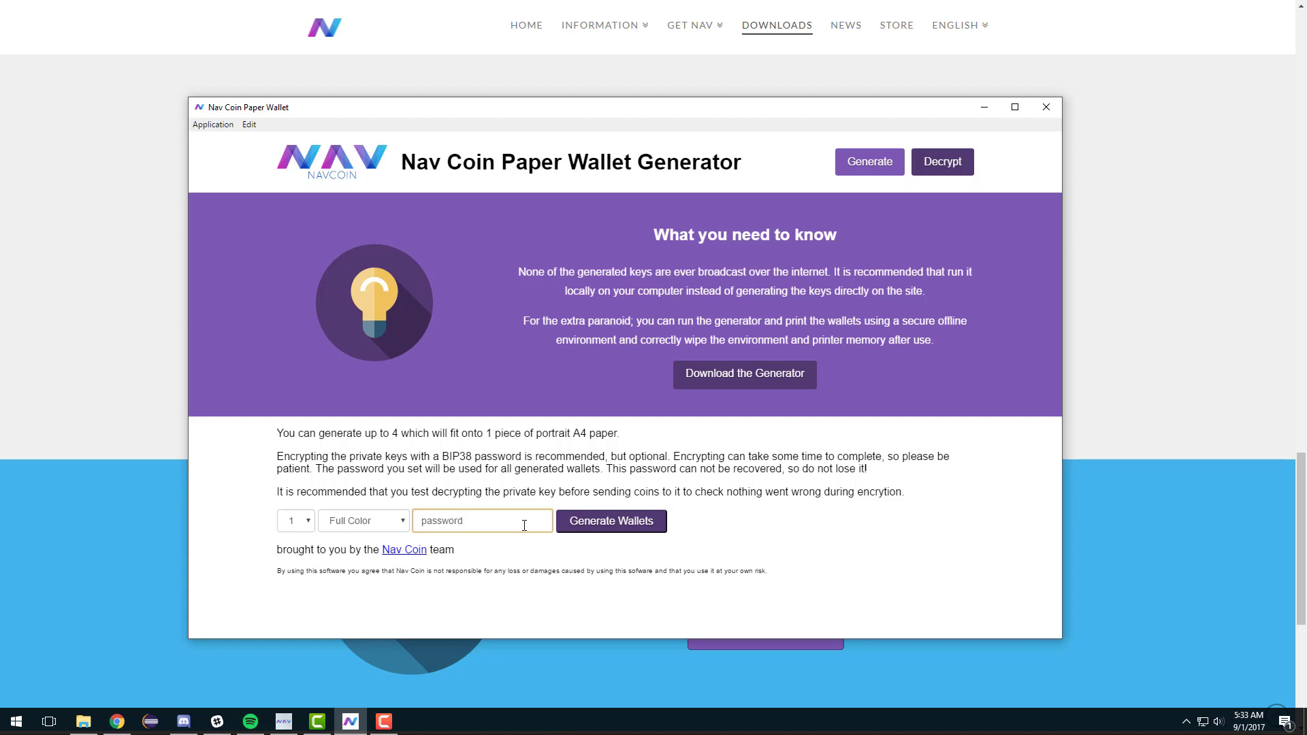
pyautogui.click(565, 524)
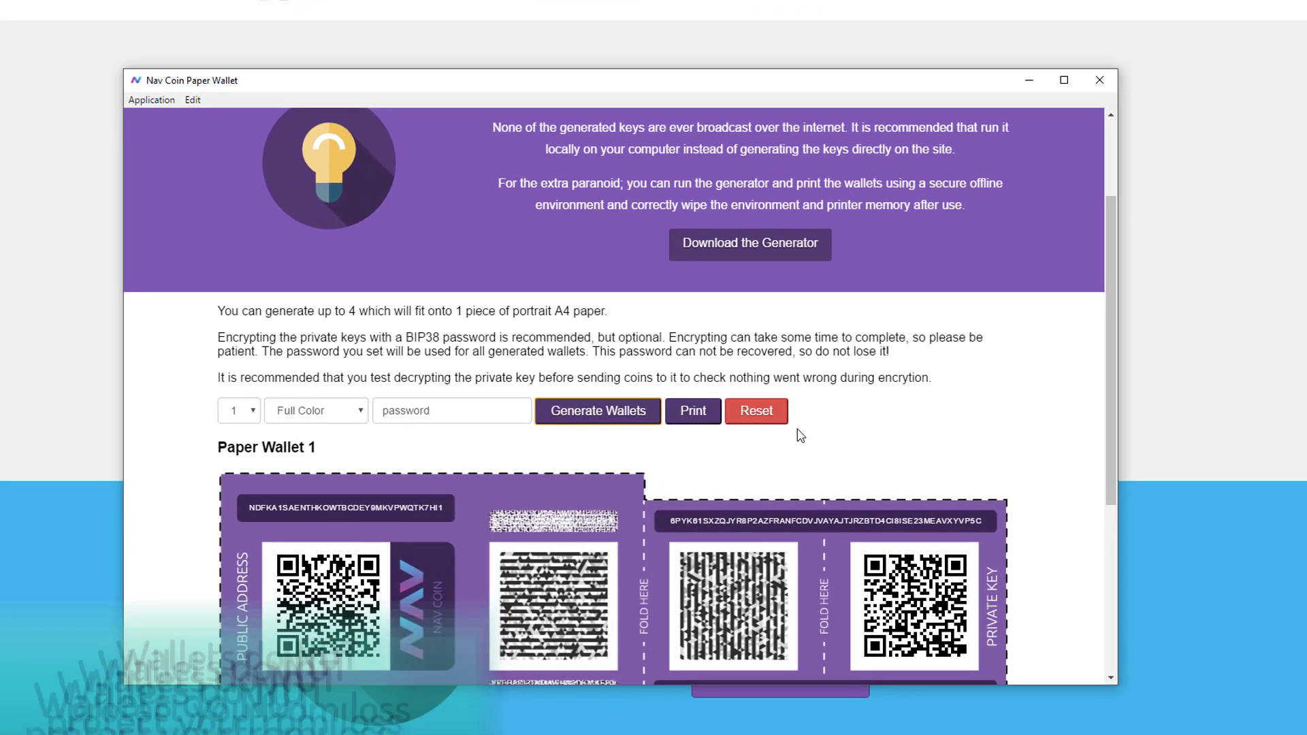
# Step: Scroll through Paper Wallet 1 to the Plain Text Address Info table and Test Encryption
pyautogui.scroll(-3, 801, 436)
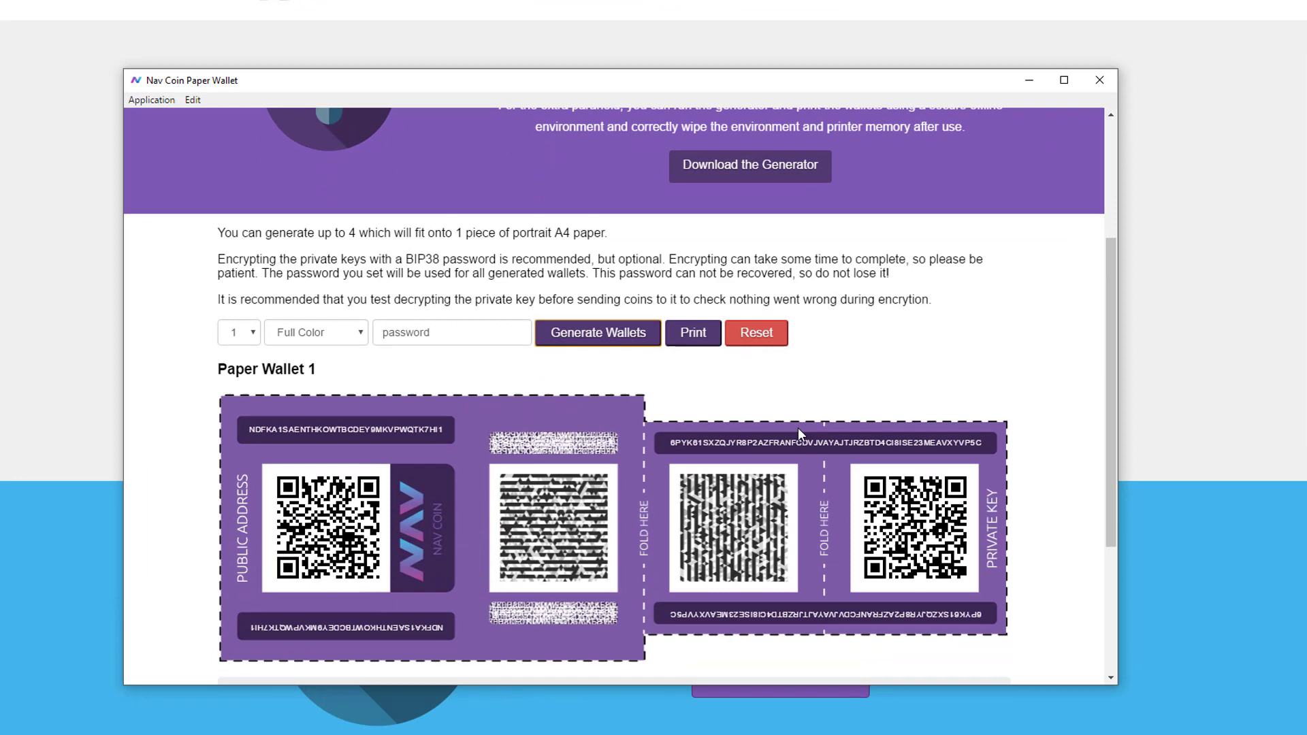
pyautogui.scroll(-1, 799, 430)
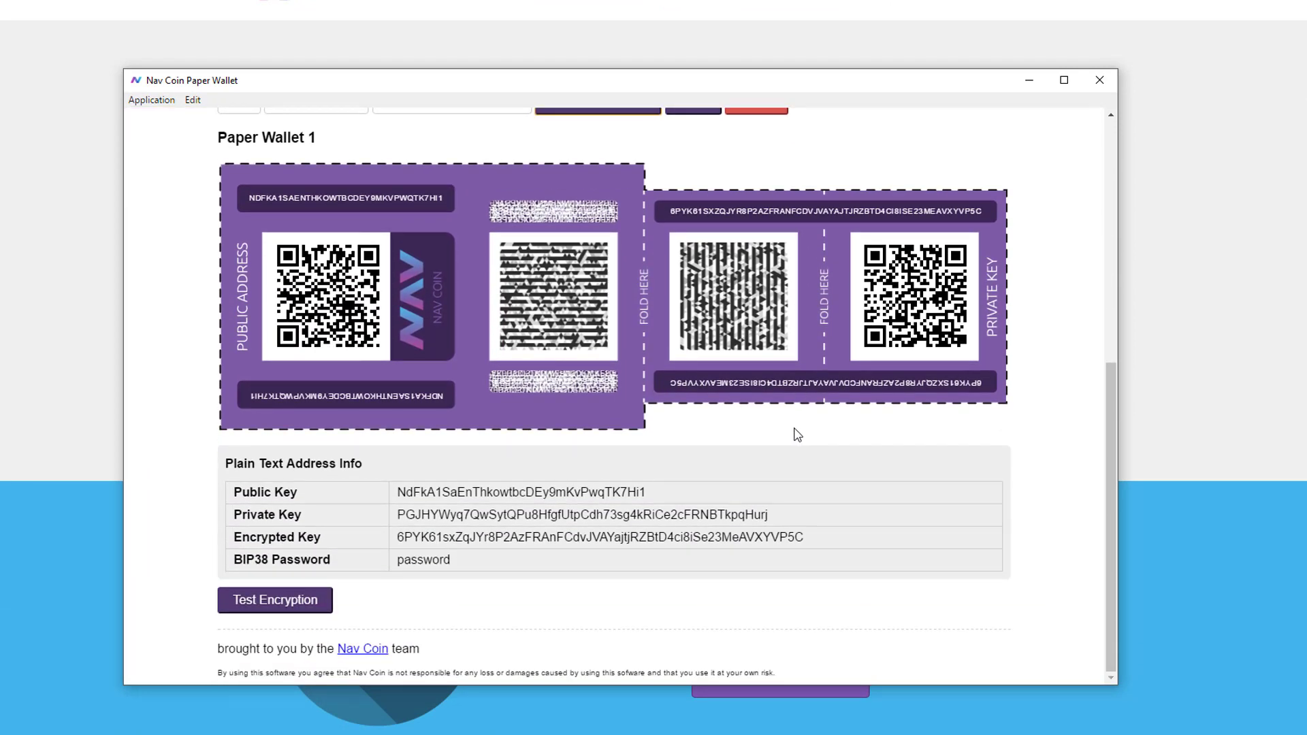
pyautogui.scroll(6, 793, 432)
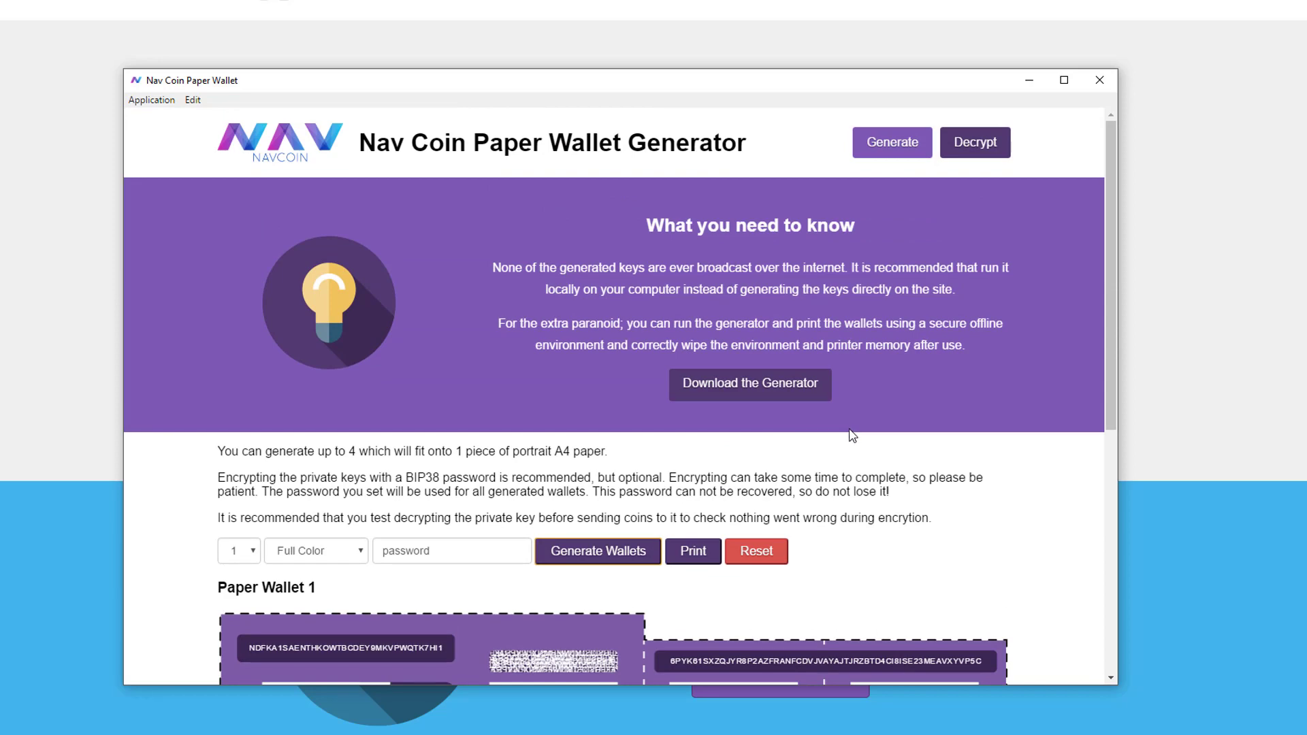
pyautogui.scroll(-5, 852, 436)
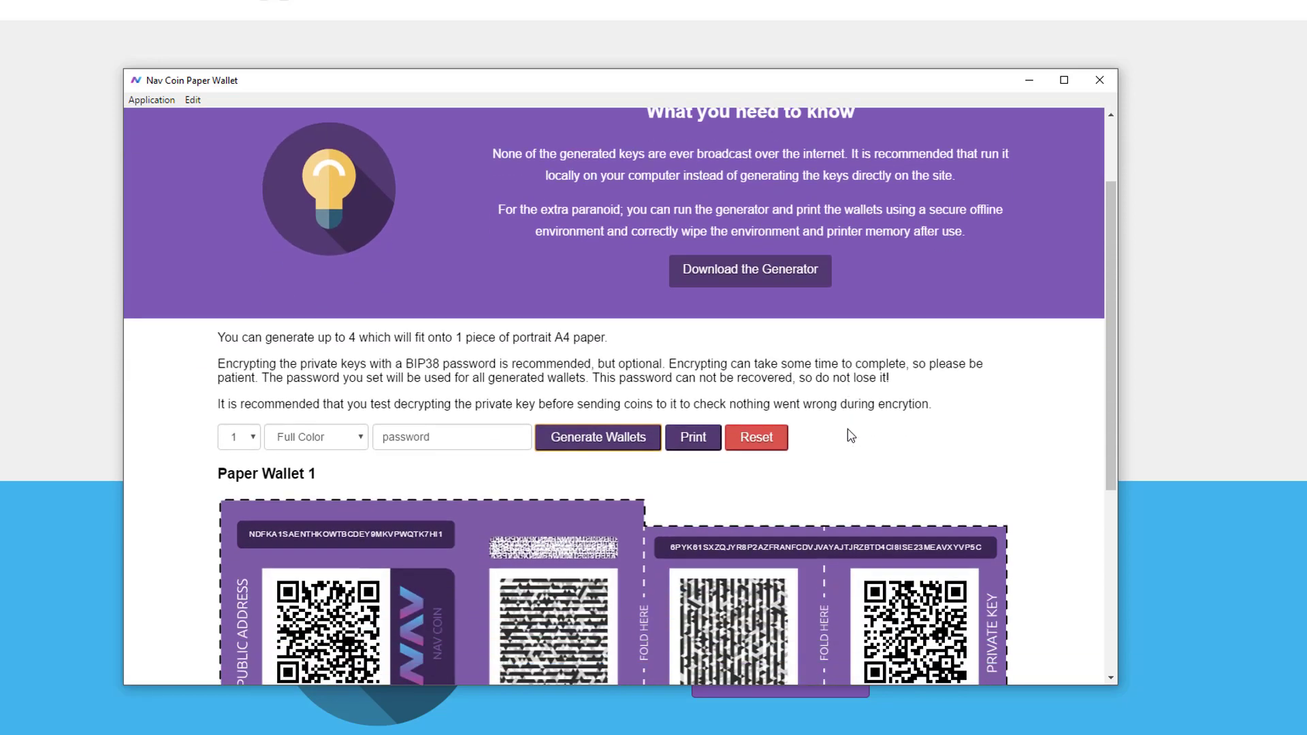
pyautogui.scroll(-1, 850, 435)
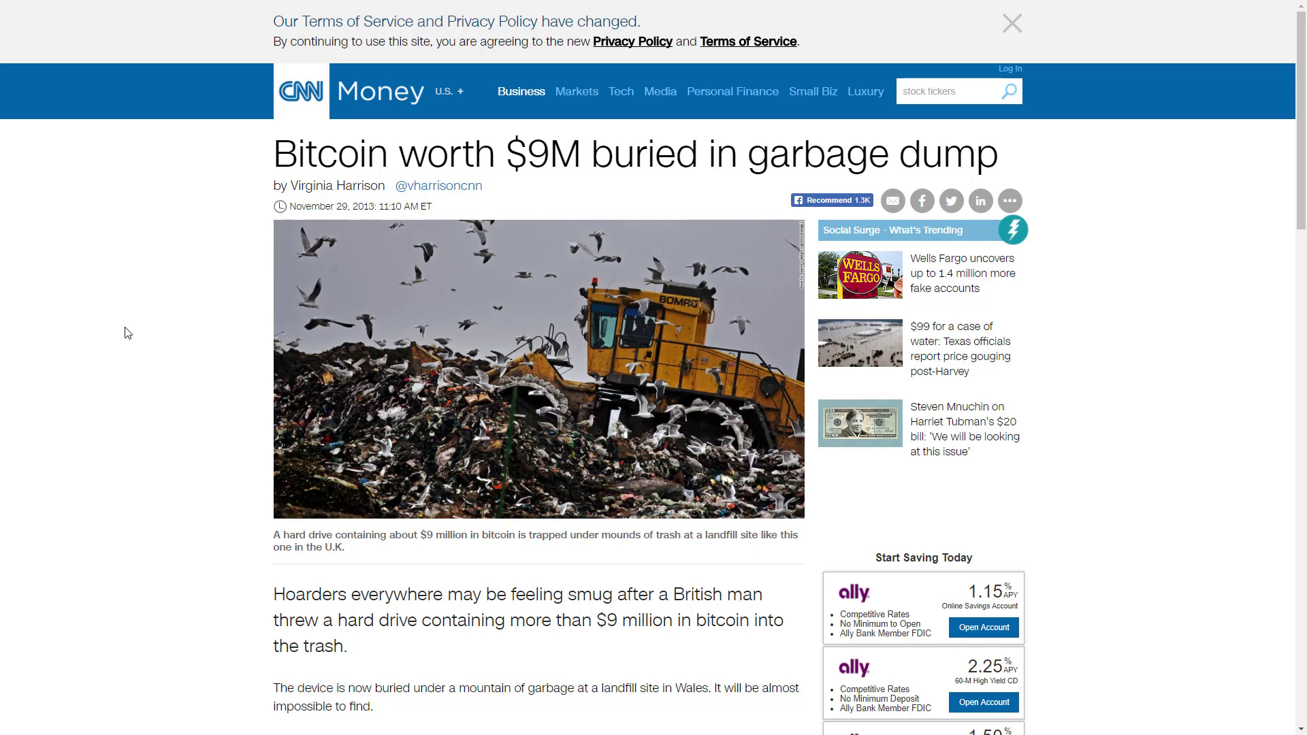
pyautogui.scroll(-3, 134, 317)
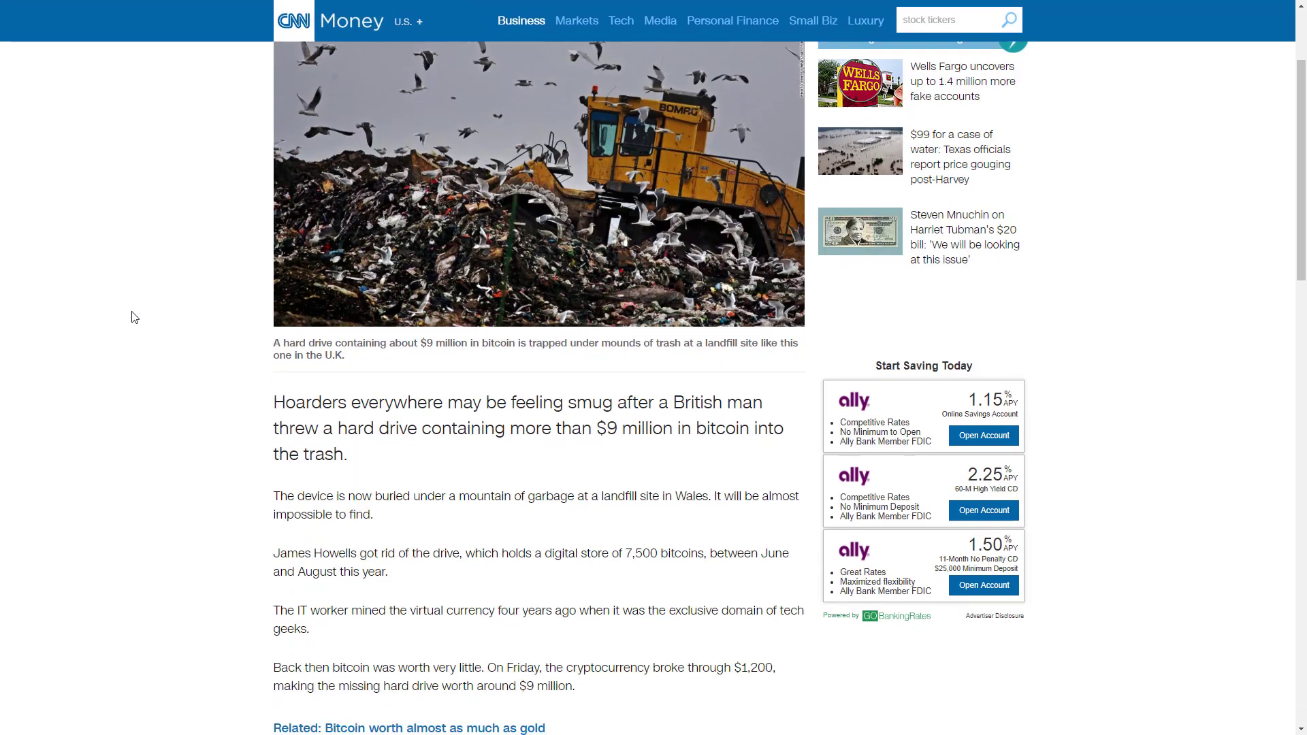
pyautogui.scroll(-2, 134, 317)
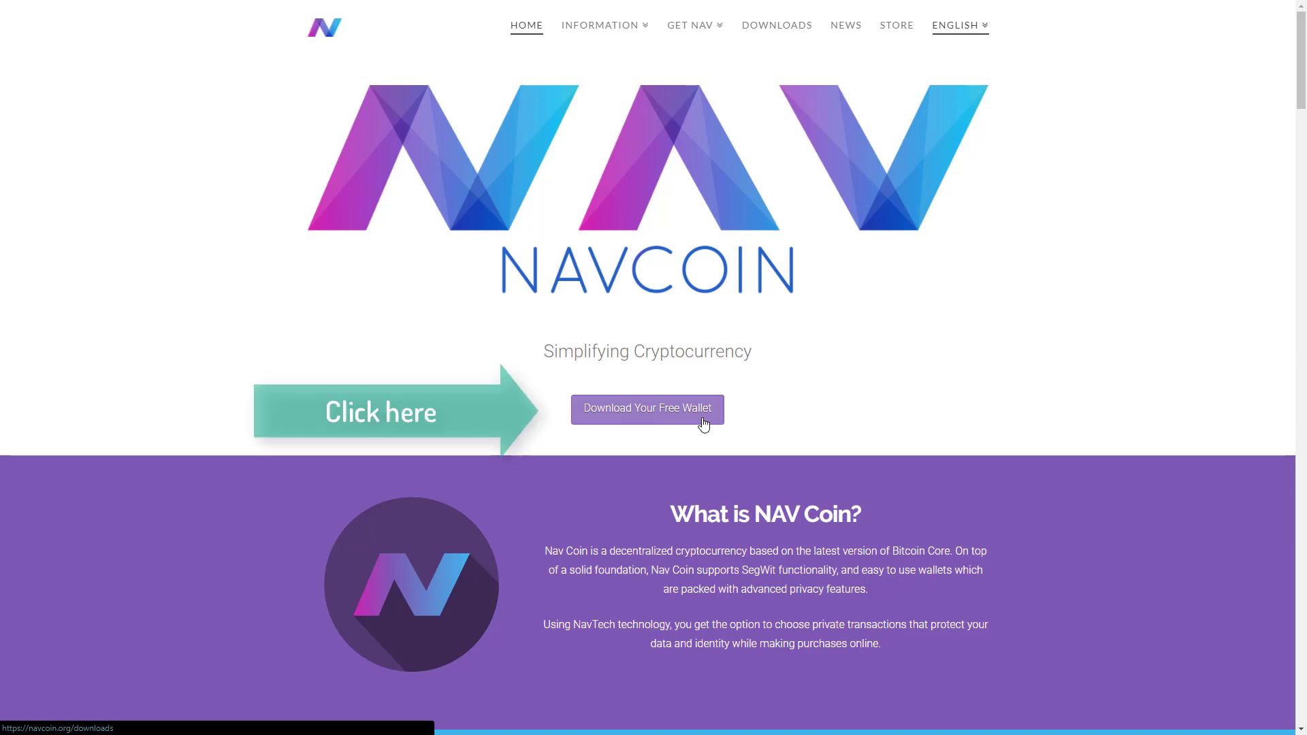
# Step: Install NavCoin Core (64-bit) into C:\Program Files\NavCoin with default shortcuts, then launch it
pyautogui.click(704, 424)
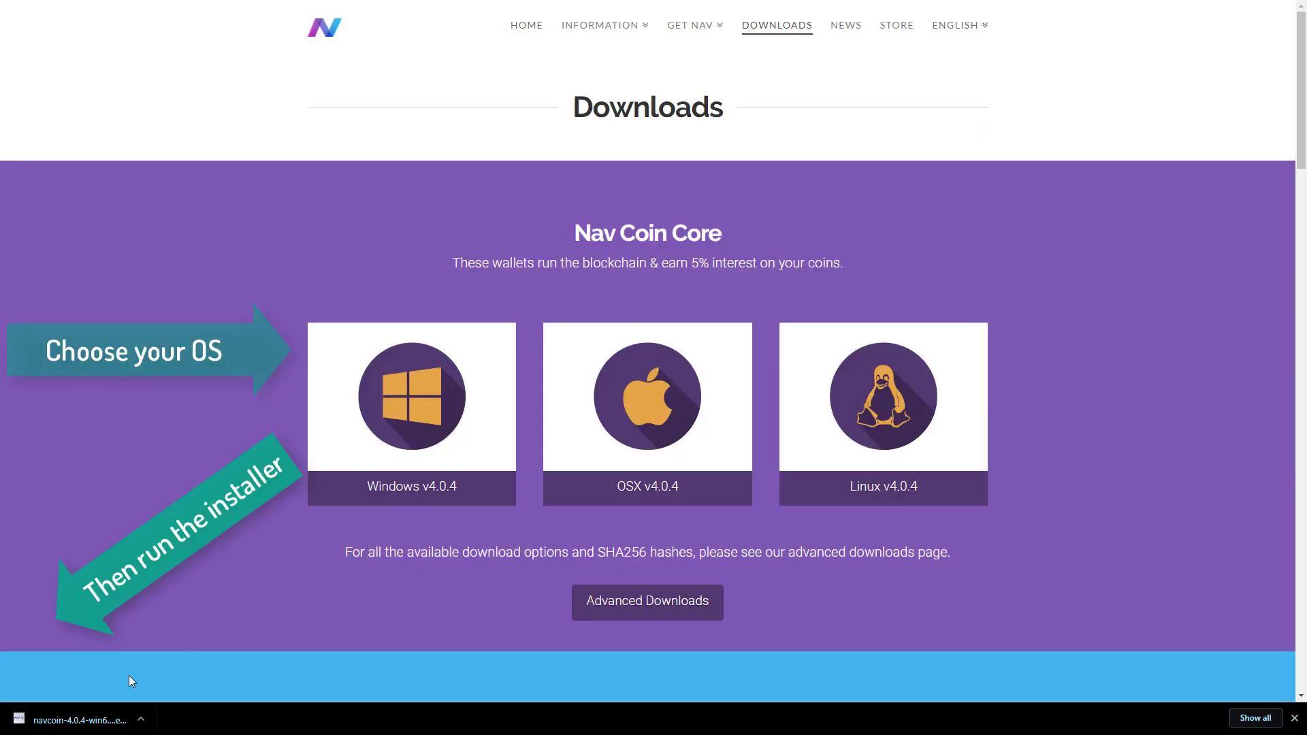
pyautogui.click(75, 719)
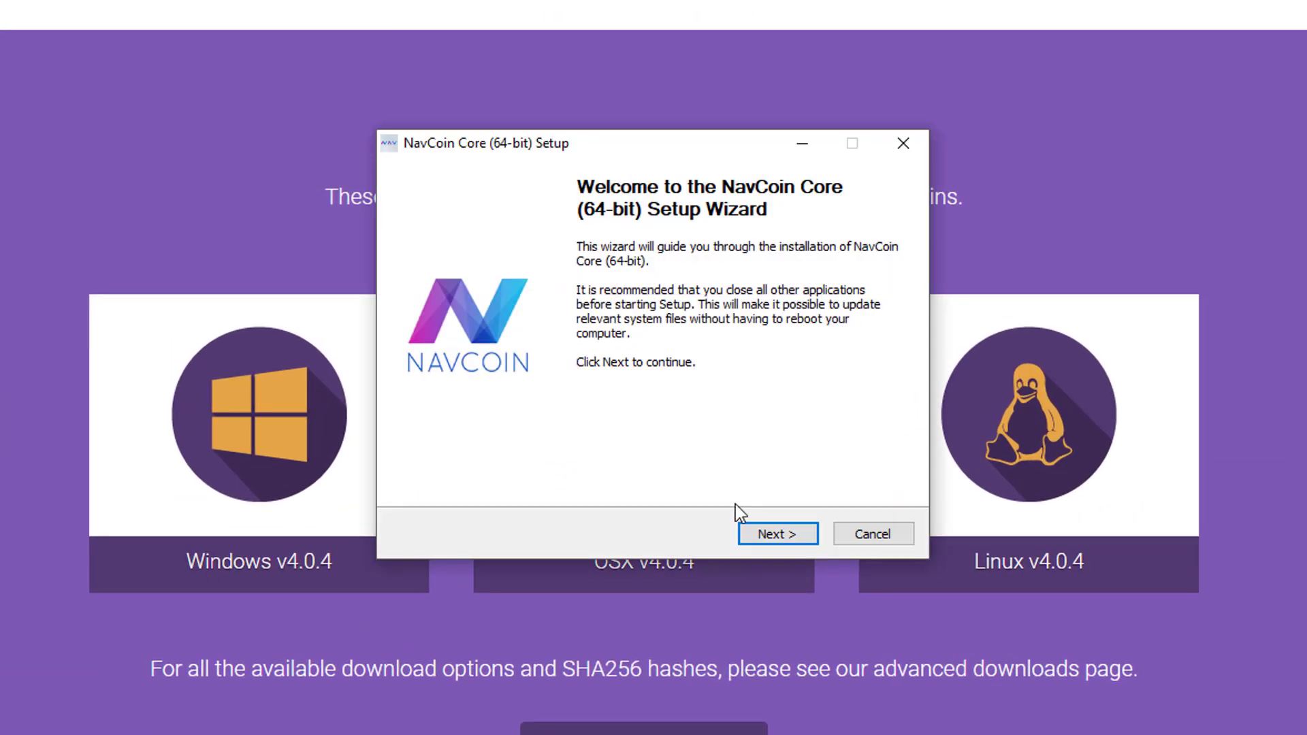
pyautogui.click(781, 534)
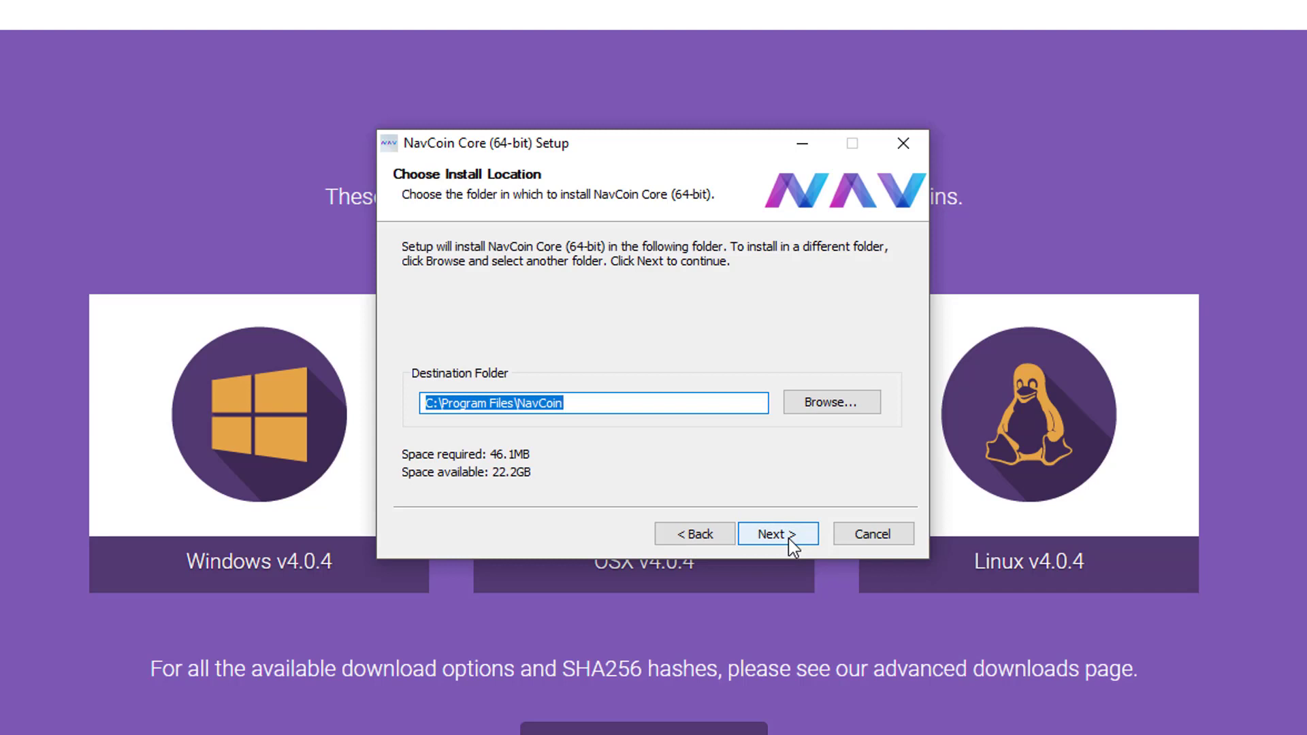
pyautogui.click(788, 537)
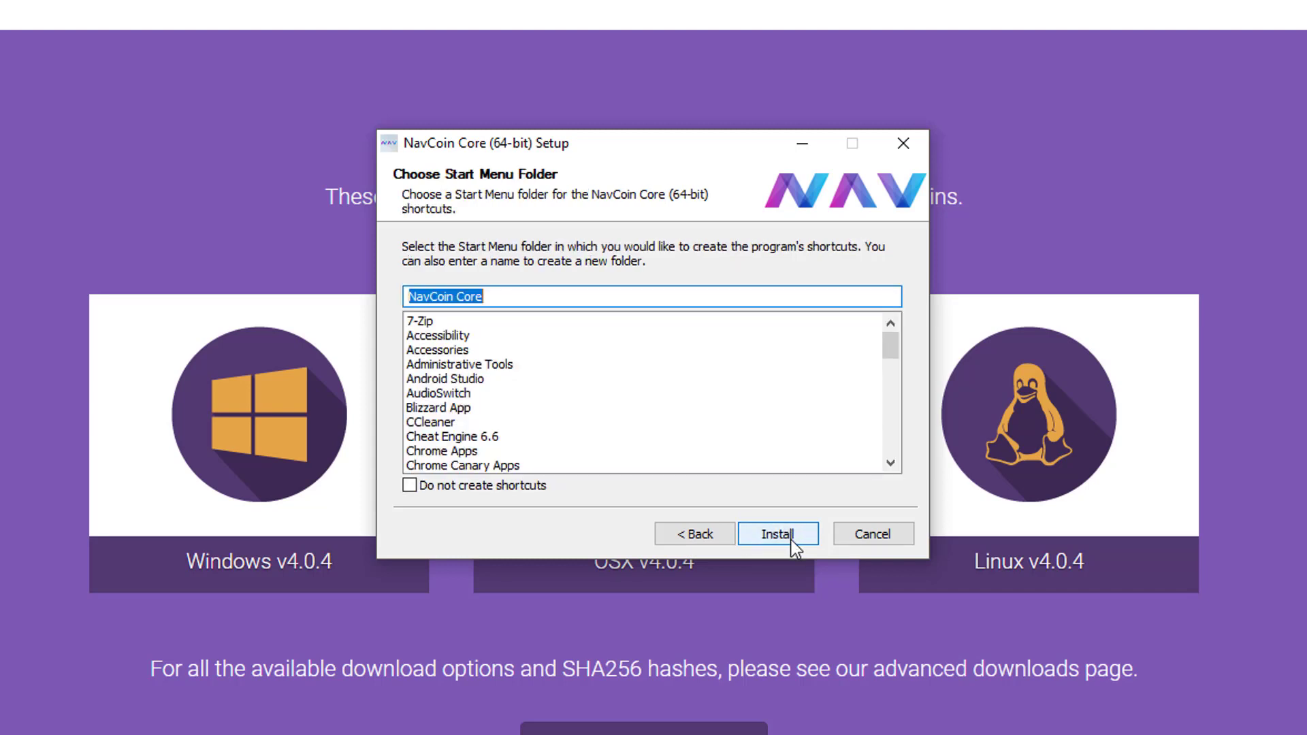
pyautogui.click(791, 541)
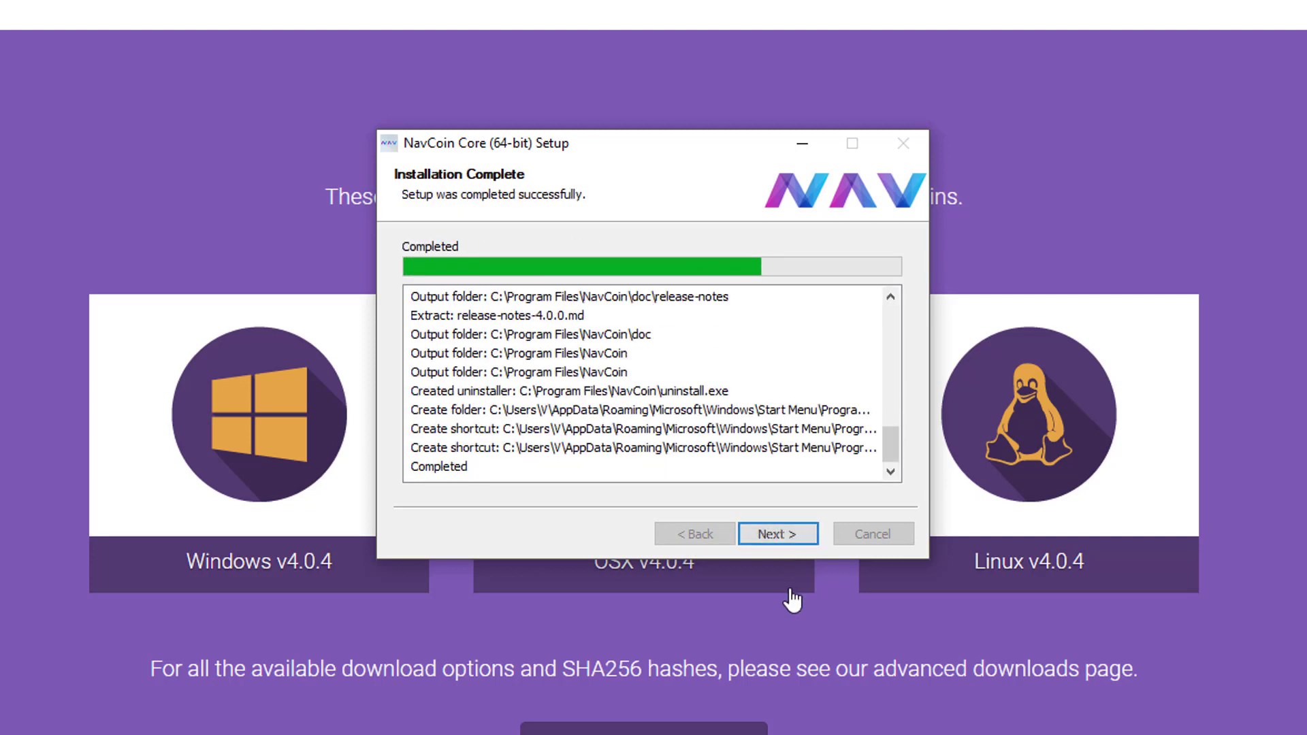
pyautogui.click(784, 539)
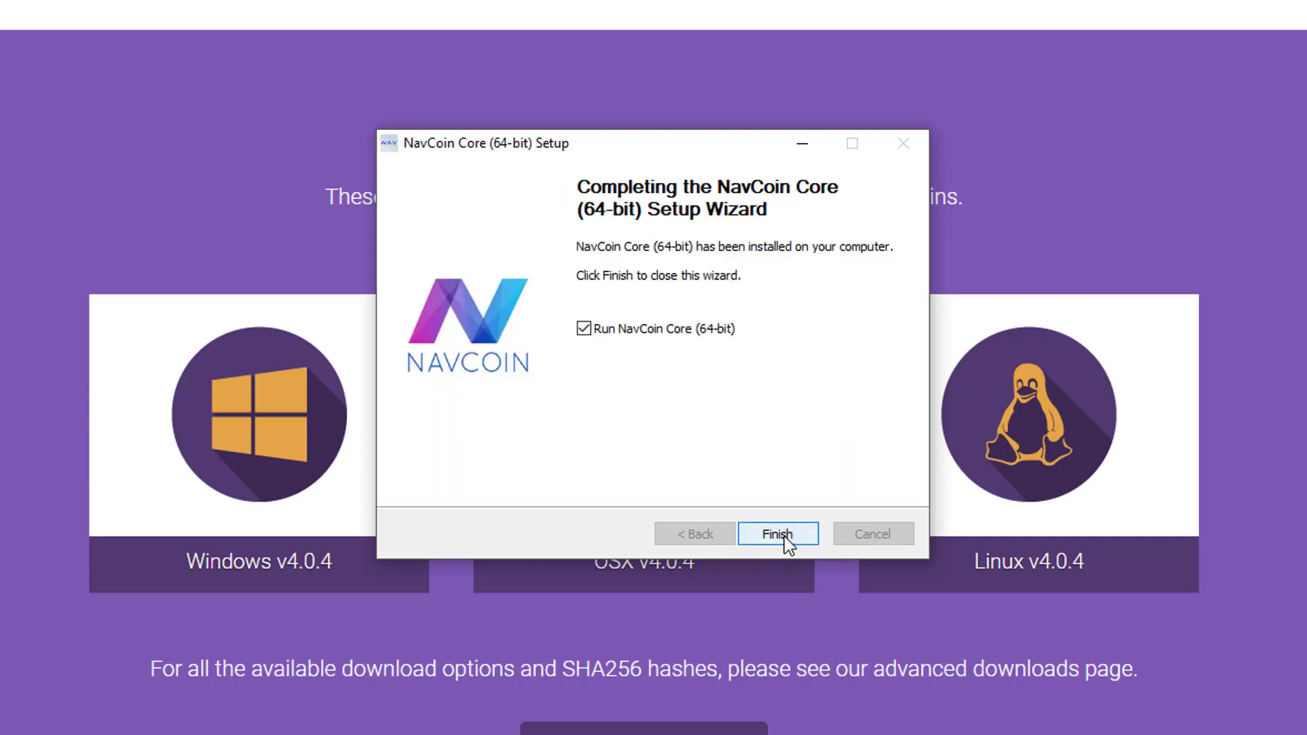
pyautogui.click(784, 538)
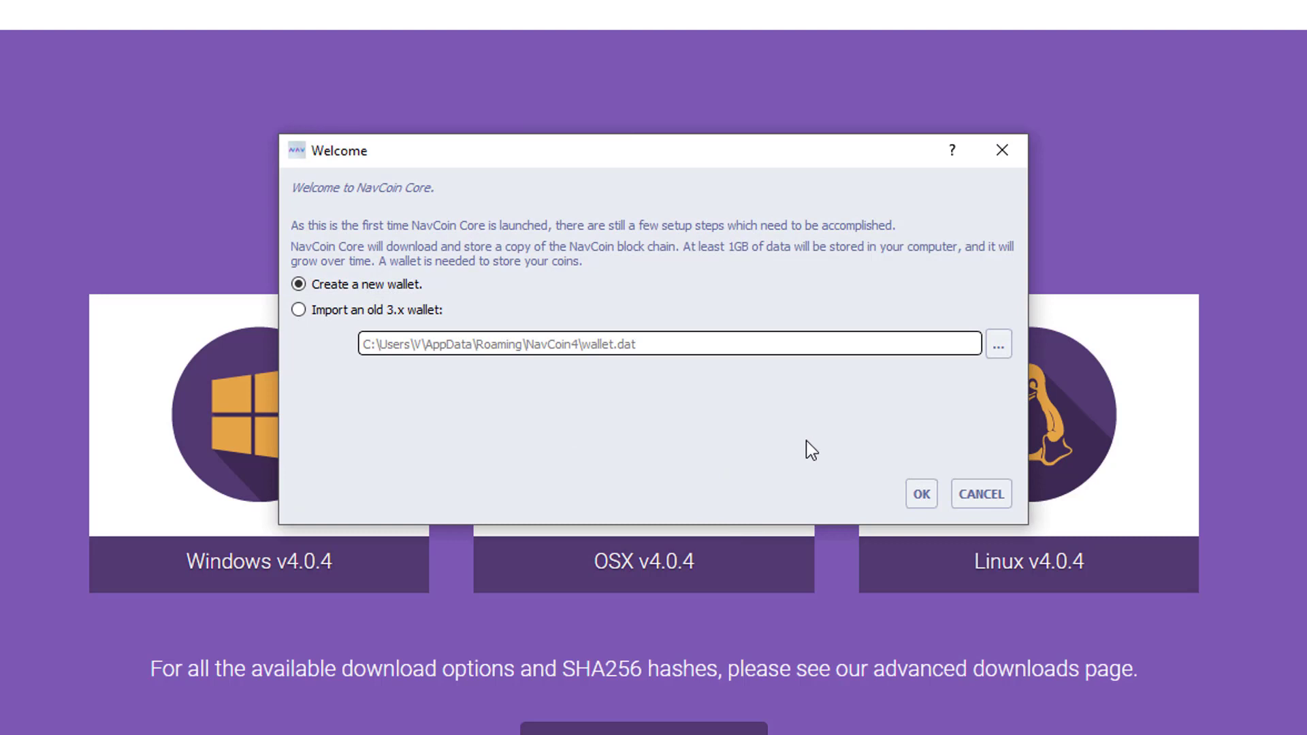
# Step: Create a new wallet, save the default Navtech server list, and allow firewall access
pyautogui.click(921, 496)
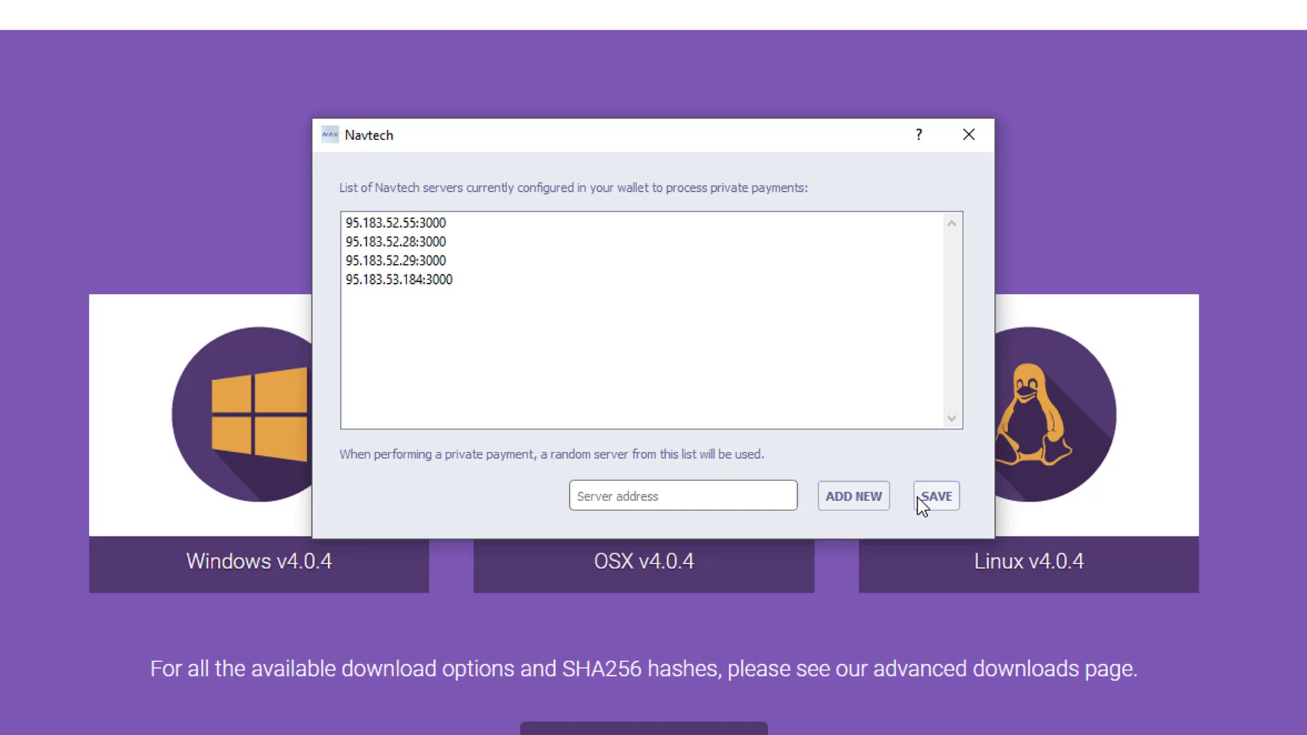
pyautogui.click(918, 498)
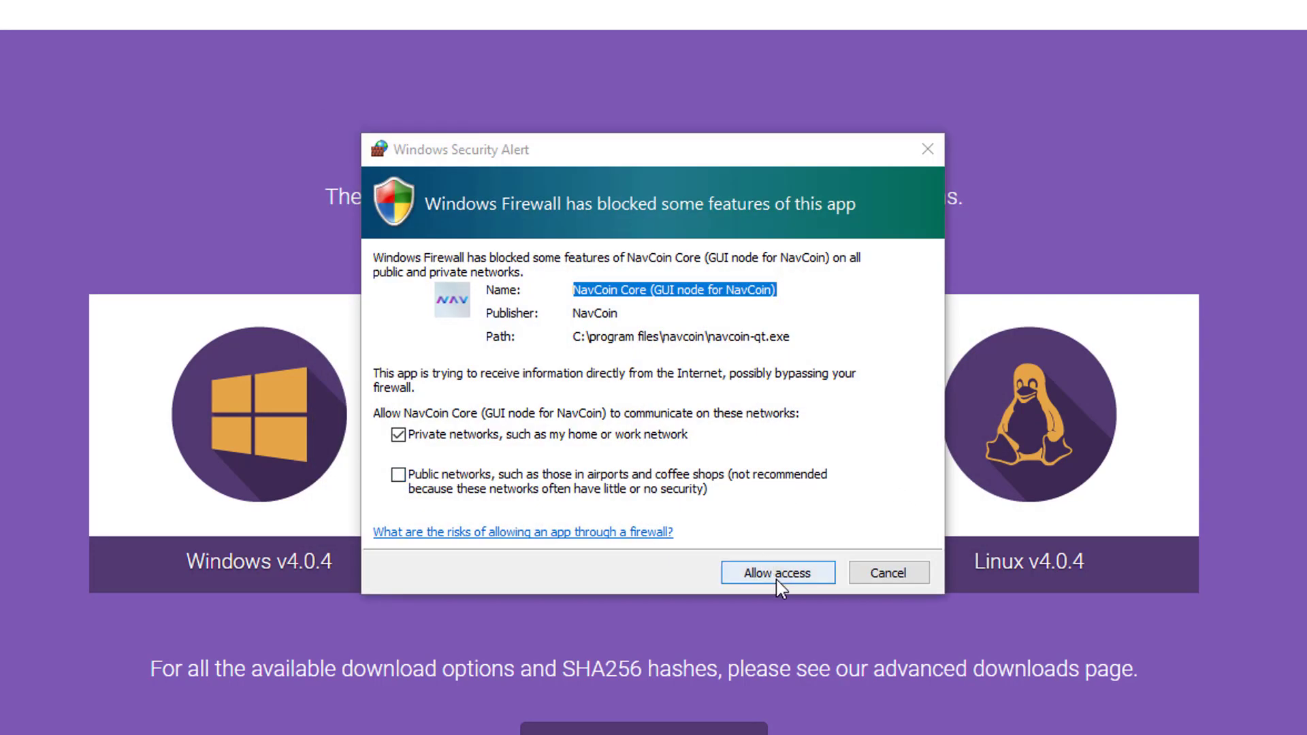
pyautogui.click(779, 580)
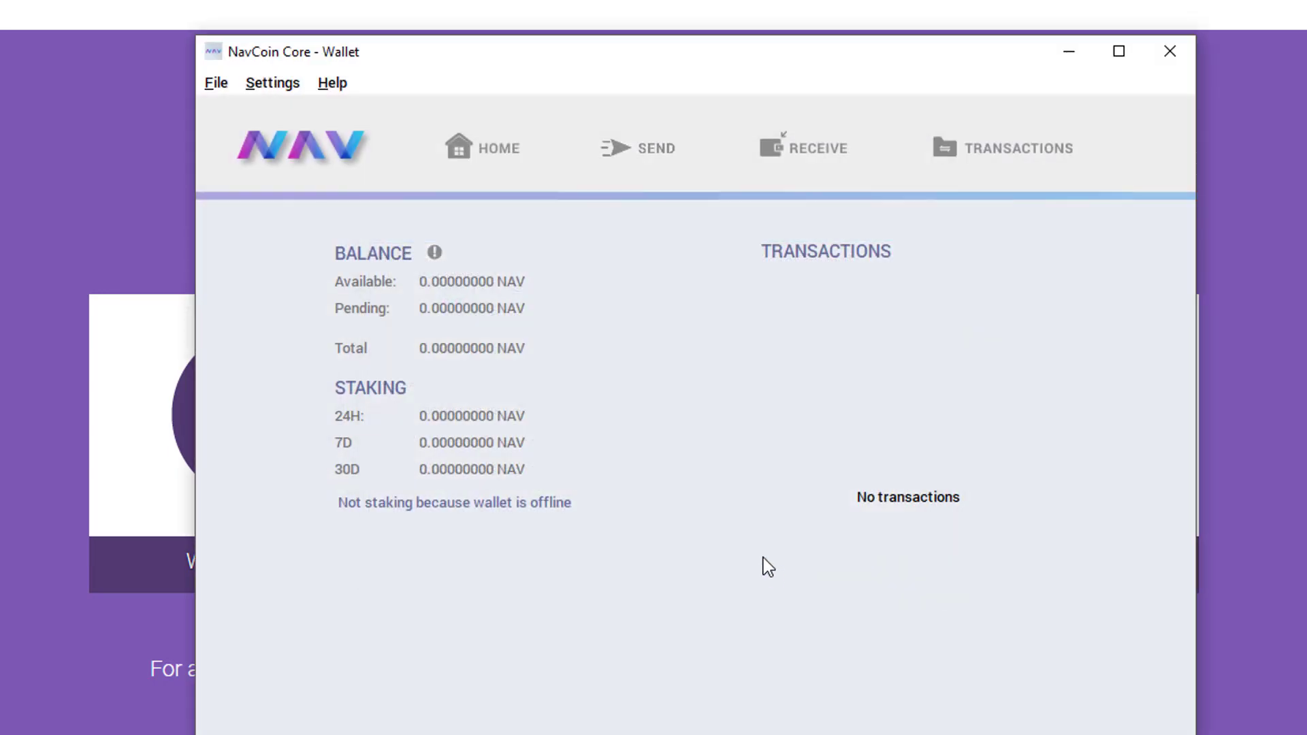